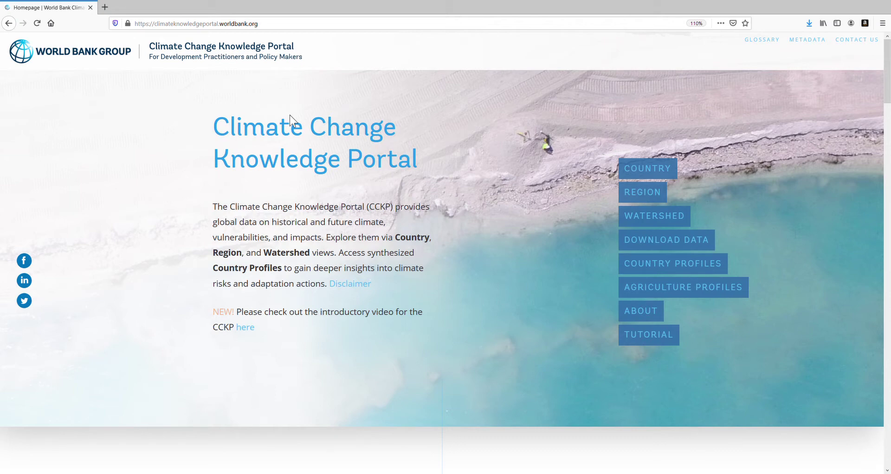
# Look at the world map divided by region and by watershed, and open Kenya from the country map.
pyautogui.click(633, 172)
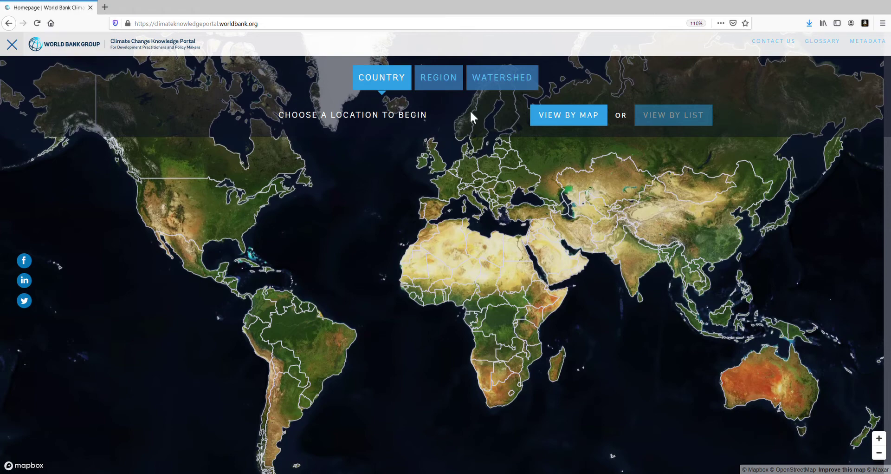
pyautogui.click(455, 82)
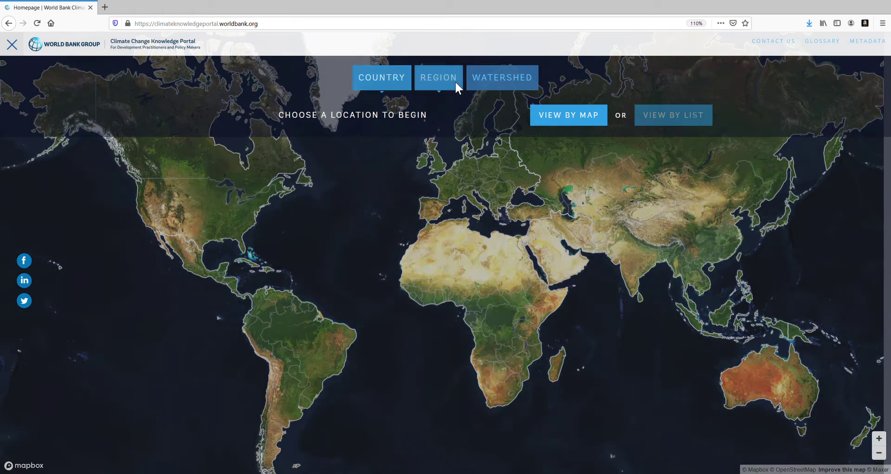
pyautogui.click(492, 78)
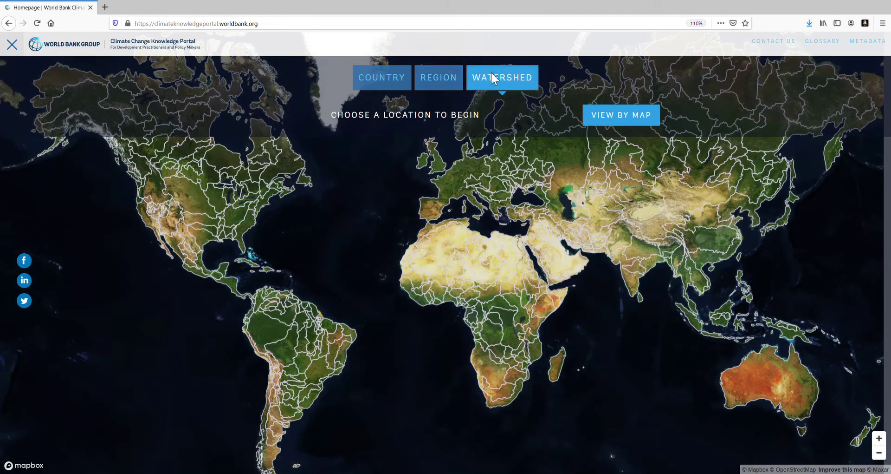
pyautogui.click(399, 77)
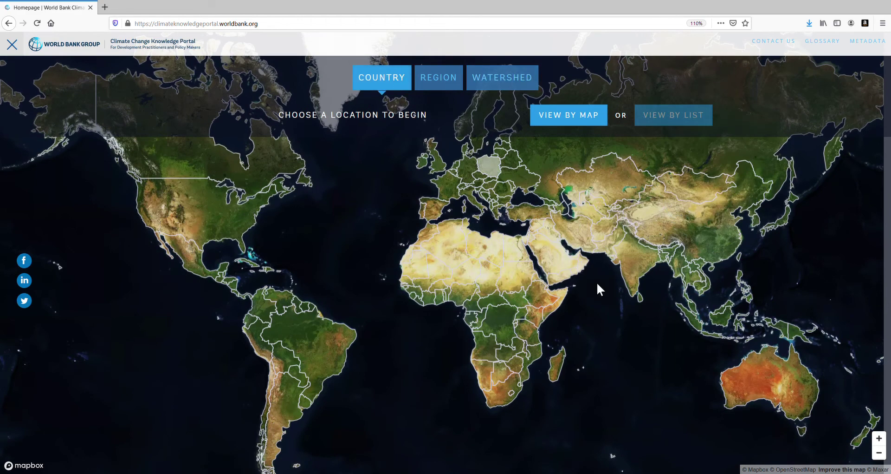
pyautogui.click(546, 326)
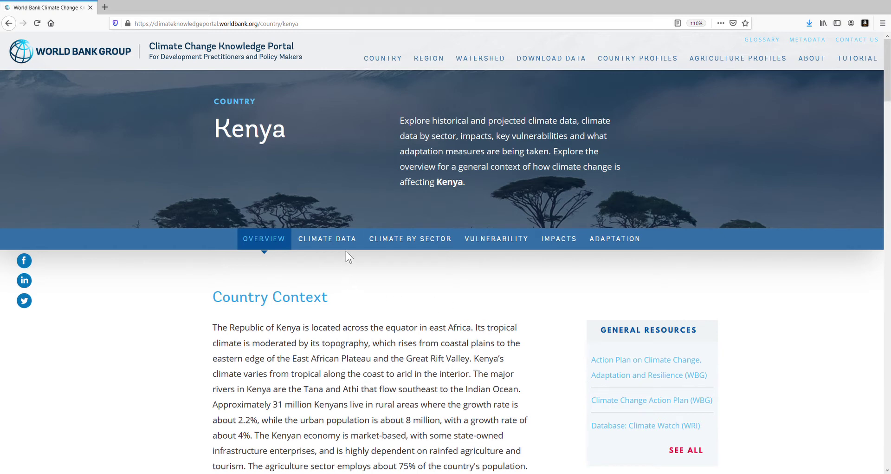
# Open Kenya's historical climate data and go to its temperature and precipitation map and chart.
pyautogui.moveTo(328, 242)
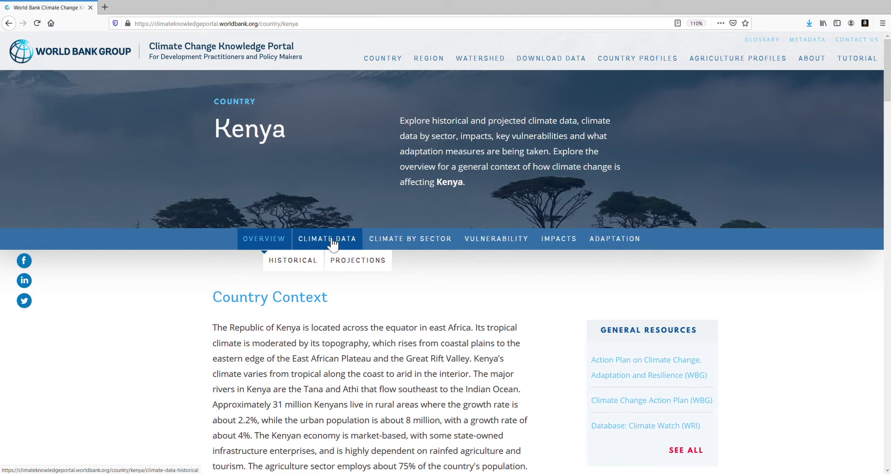
pyautogui.click(310, 262)
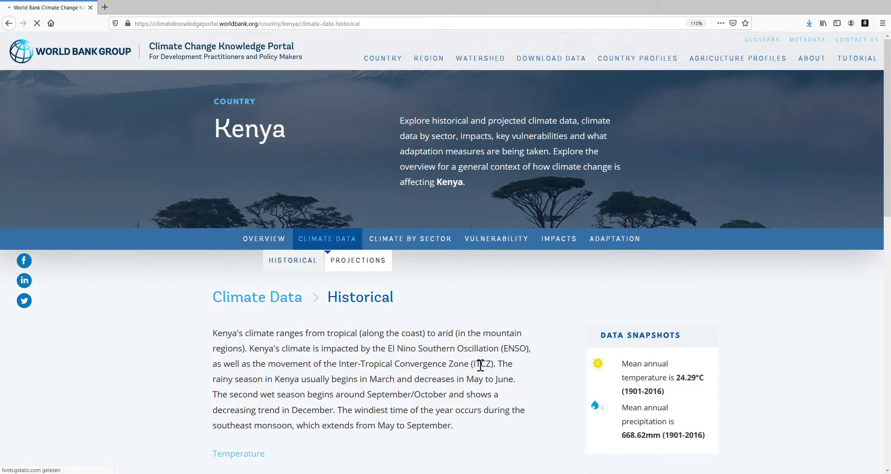
pyautogui.scroll(-12, 478, 364)
pyautogui.scroll(-1, 476, 363)
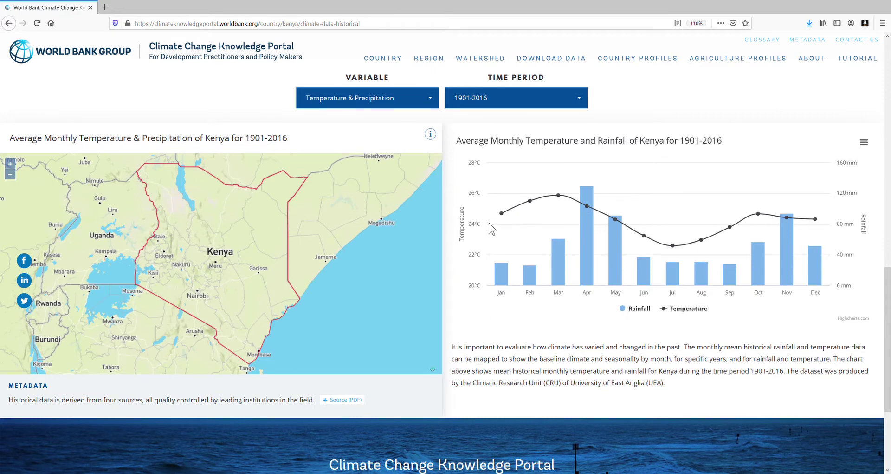
# Set the historical time period to 1991-2016 and chart the monthly temperature and rainfall for Nairobi's location on the map.
pyautogui.click(418, 103)
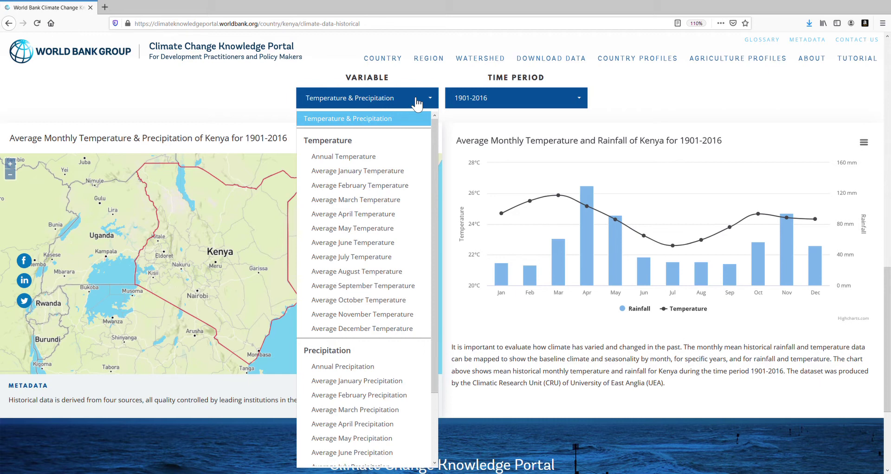
pyautogui.click(417, 103)
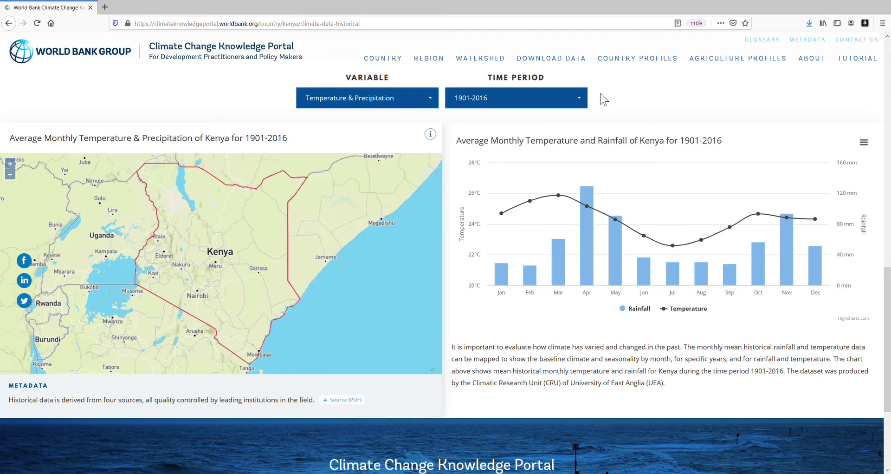
pyautogui.click(586, 103)
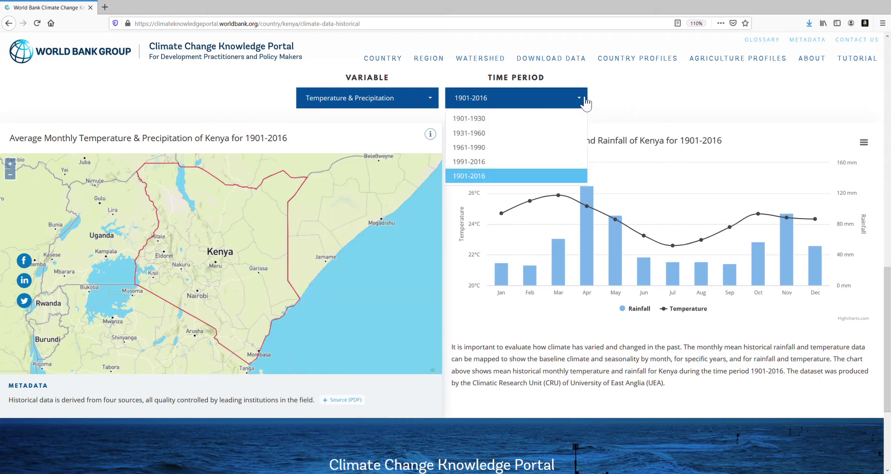
pyautogui.click(503, 163)
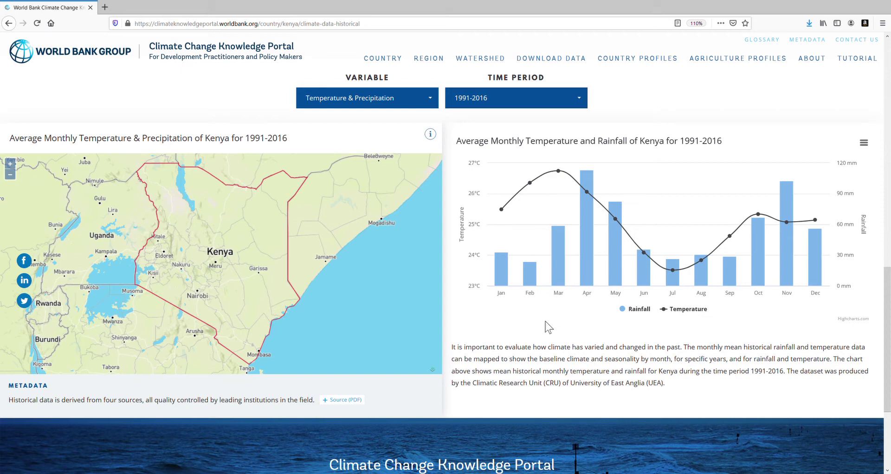
pyautogui.click(198, 291)
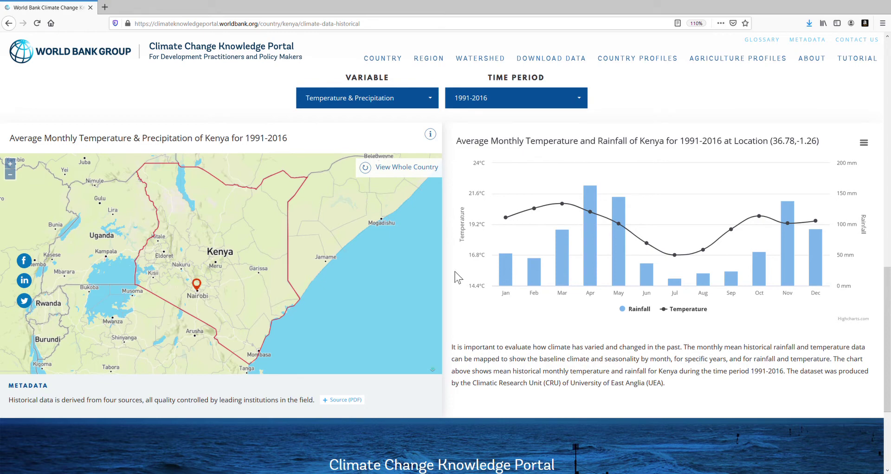
# Open Kenya's climate projections and go to the projected monthly temperature map and charts.
pyautogui.scroll(15, 456, 277)
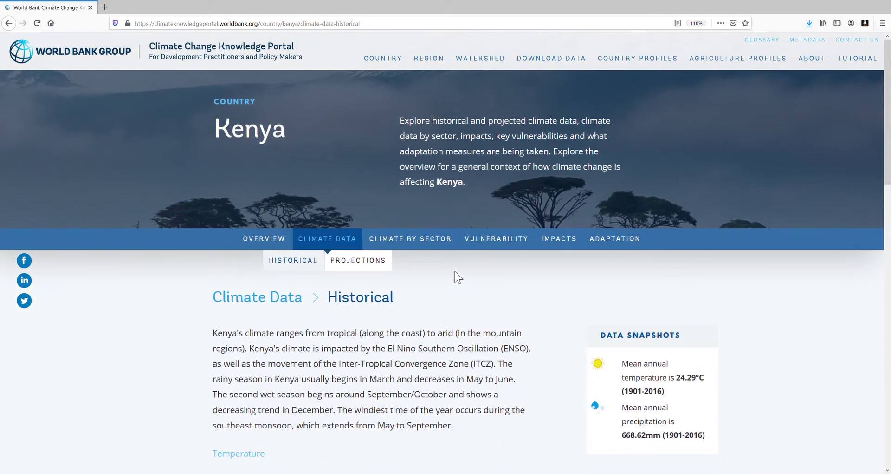
pyautogui.click(379, 270)
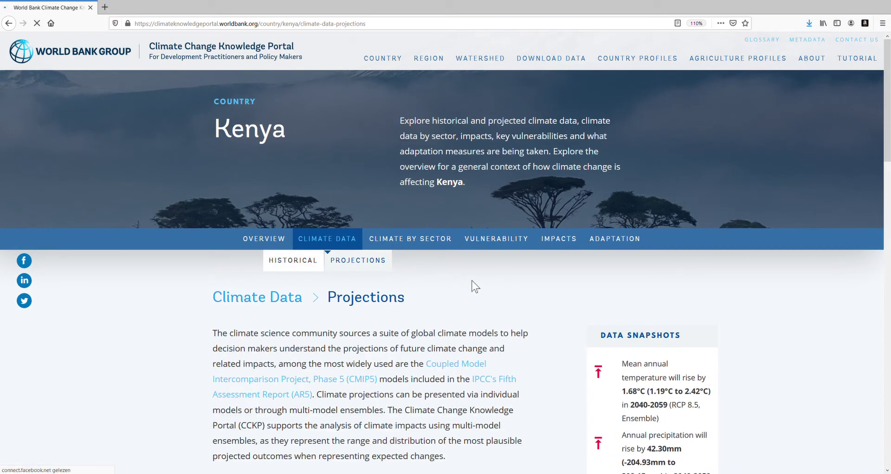
pyautogui.scroll(-10, 478, 278)
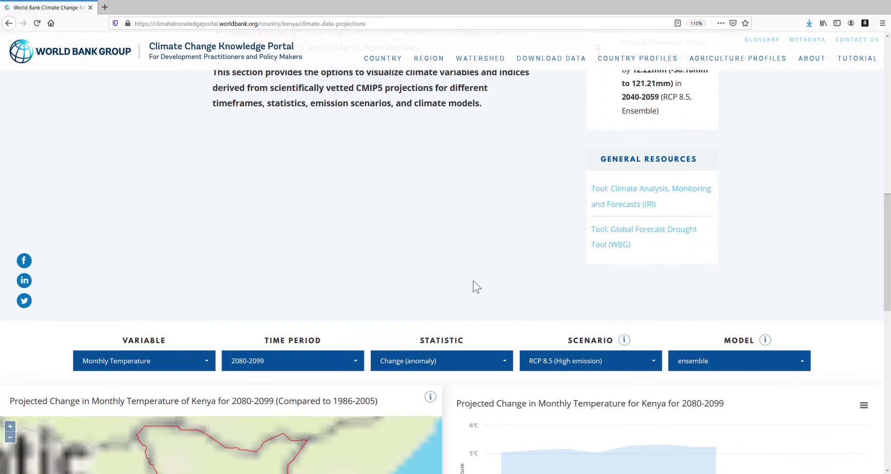
pyautogui.scroll(-4, 483, 269)
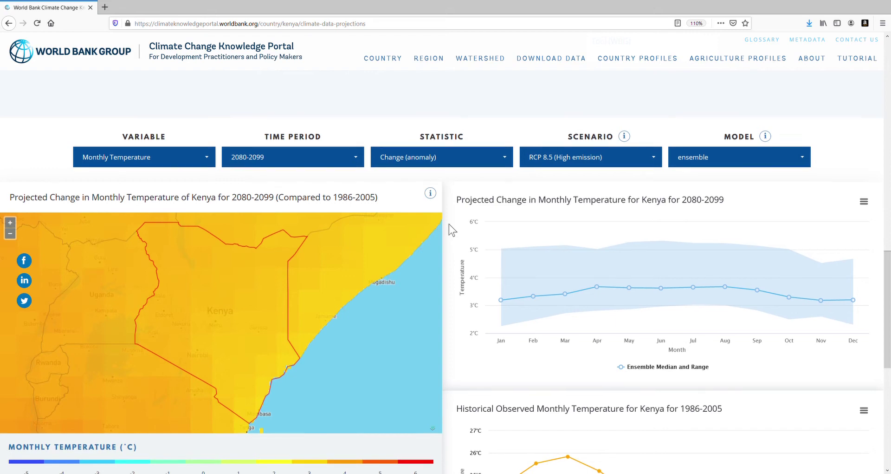
pyautogui.scroll(-1, 449, 228)
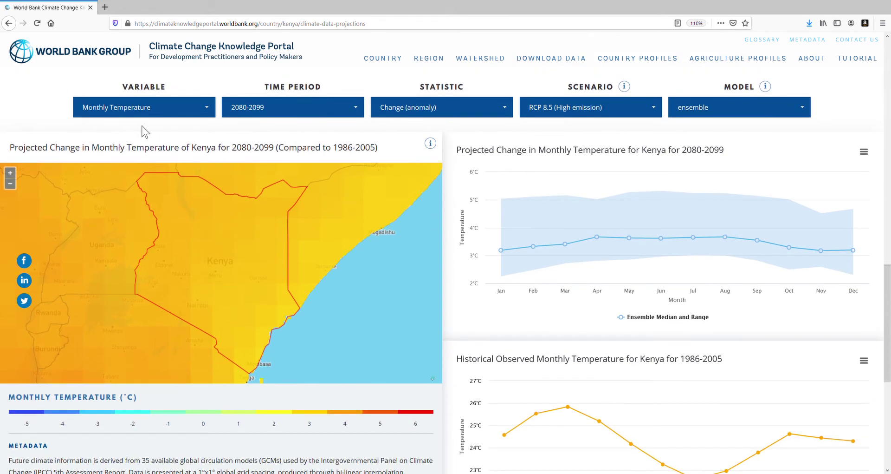
# Review the choices offered for the projection's variable, time period, scenario and model, keeping the current selections.
pyautogui.click(179, 115)
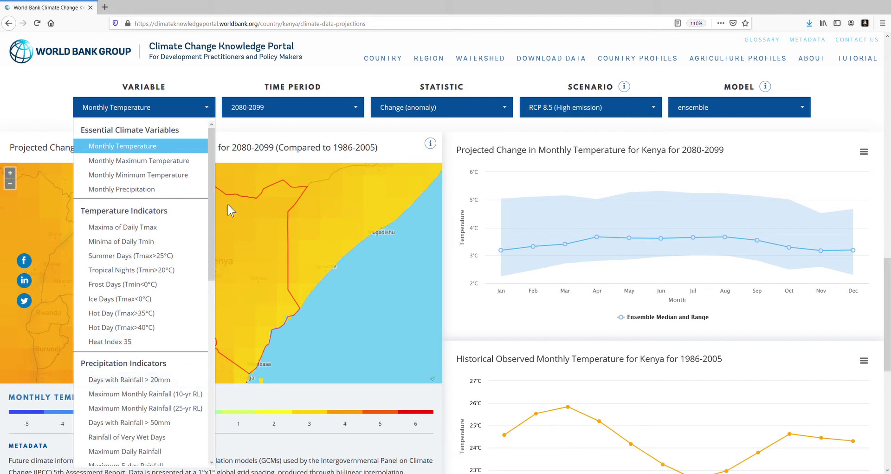
pyautogui.click(202, 107)
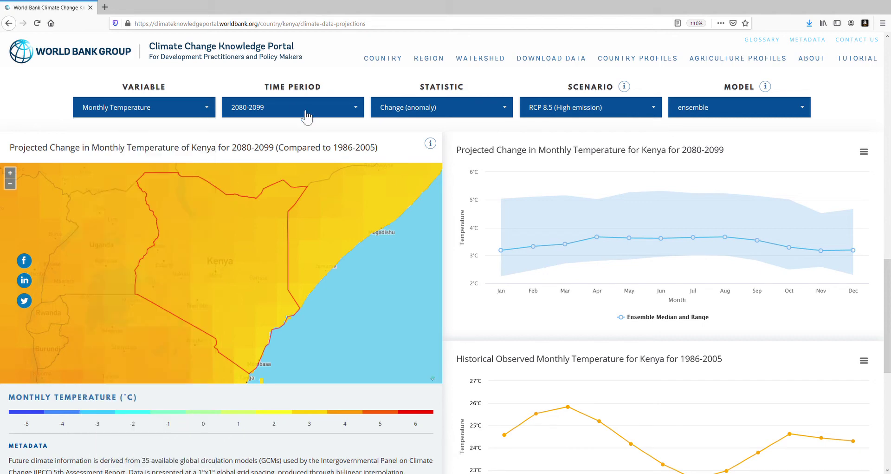
pyautogui.click(306, 117)
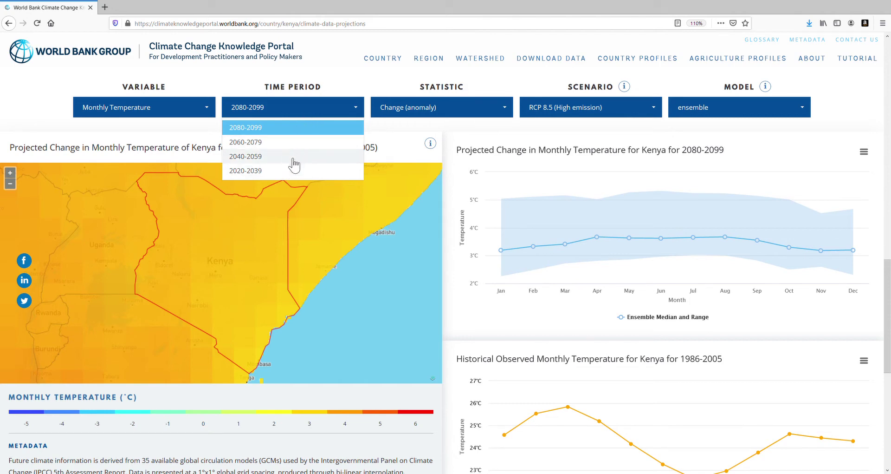
pyautogui.click(306, 116)
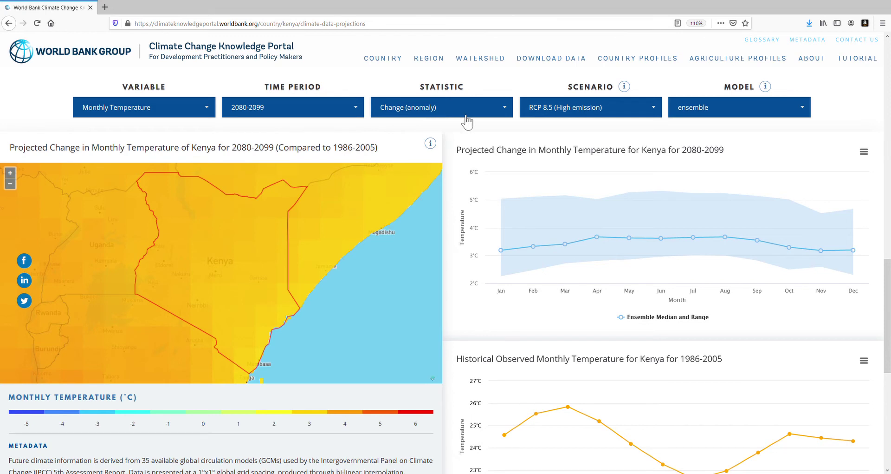
pyautogui.click(622, 117)
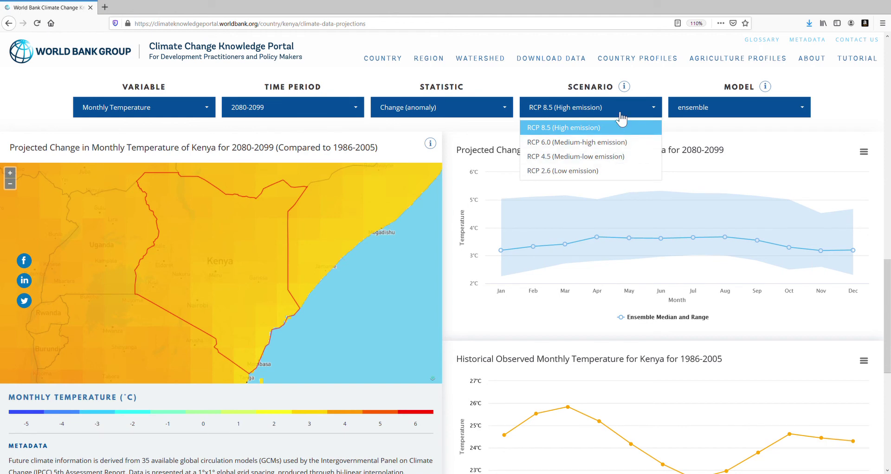
pyautogui.click(622, 116)
pyautogui.click(780, 112)
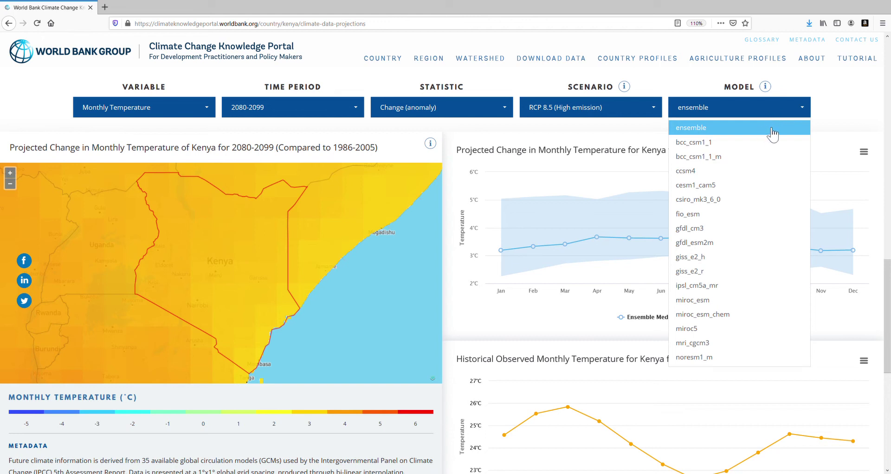
pyautogui.click(780, 117)
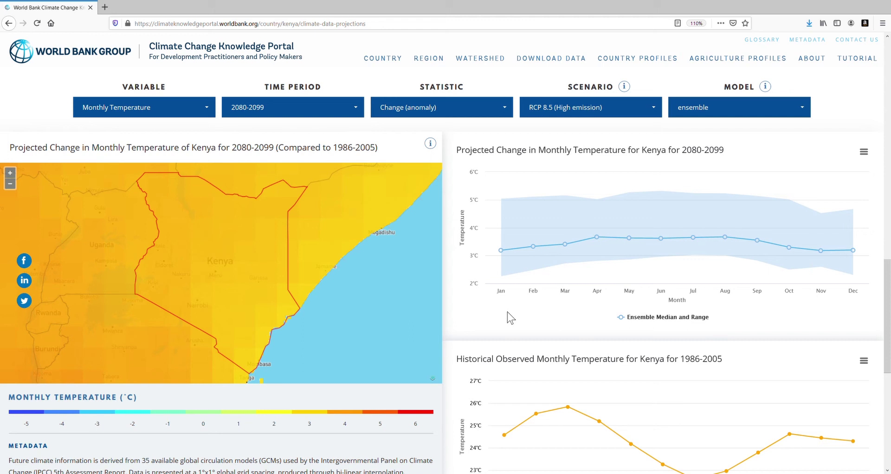
# Examine Kenya's projected and historical monthly temperature charts, and chart both for Nairobi's location on the map.
pyautogui.moveTo(633, 271)
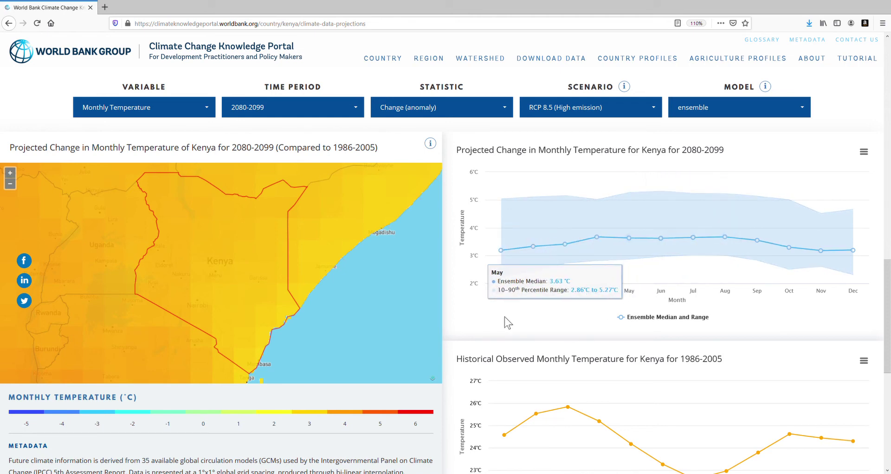
pyautogui.scroll(-1, 454, 263)
pyautogui.scroll(-1, 454, 263)
pyautogui.moveTo(479, 337)
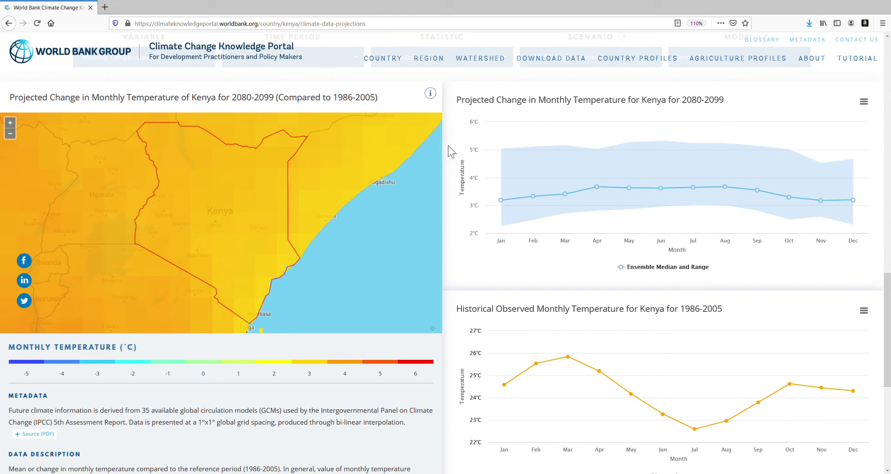
pyautogui.click(198, 253)
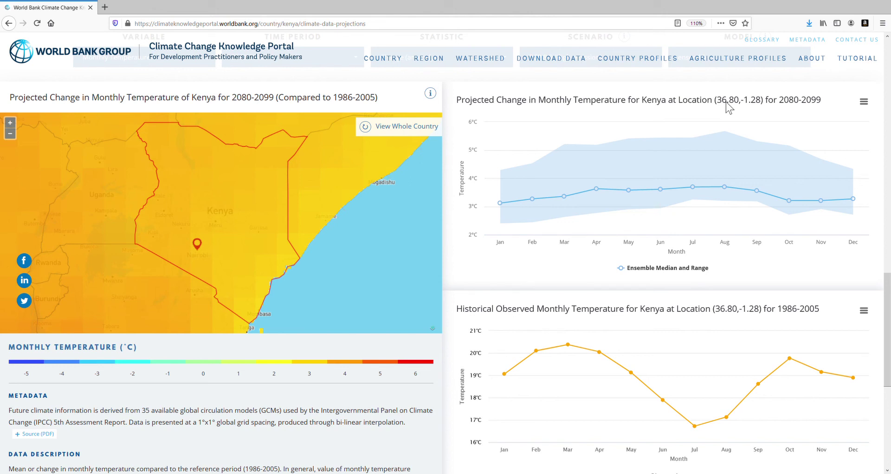
pyautogui.moveTo(511, 204)
# Open the Vulnerability section of Kenya's country page.
pyautogui.scroll(10, 471, 107)
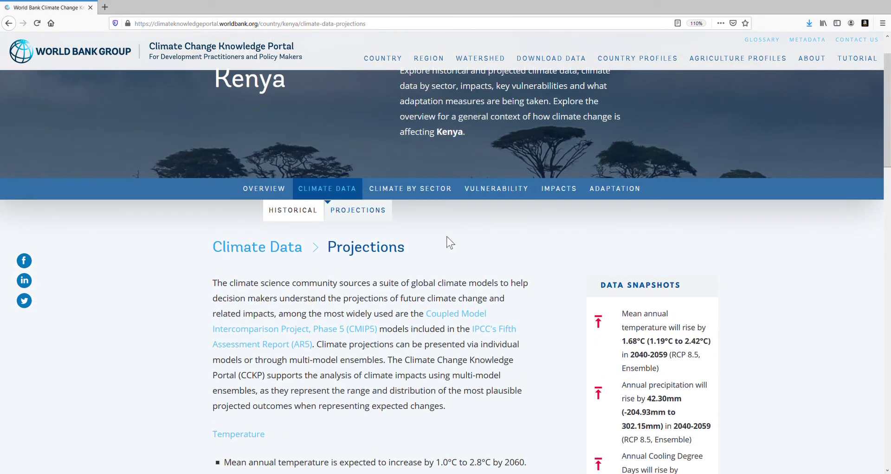
pyautogui.click(502, 195)
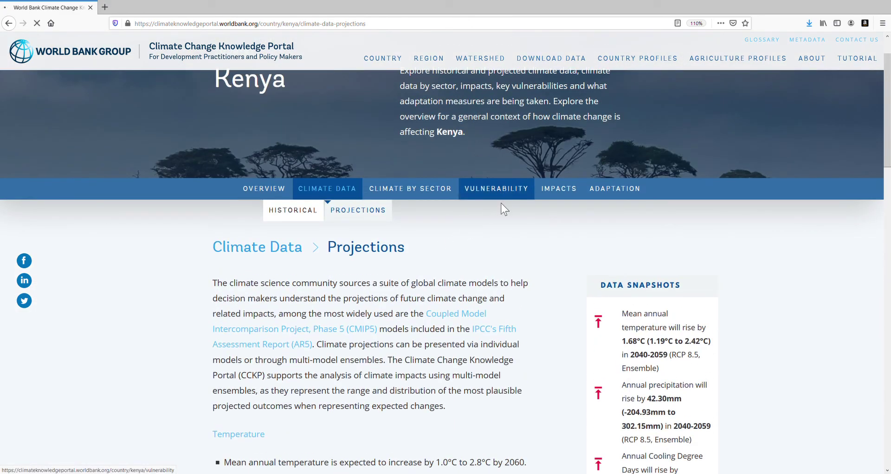